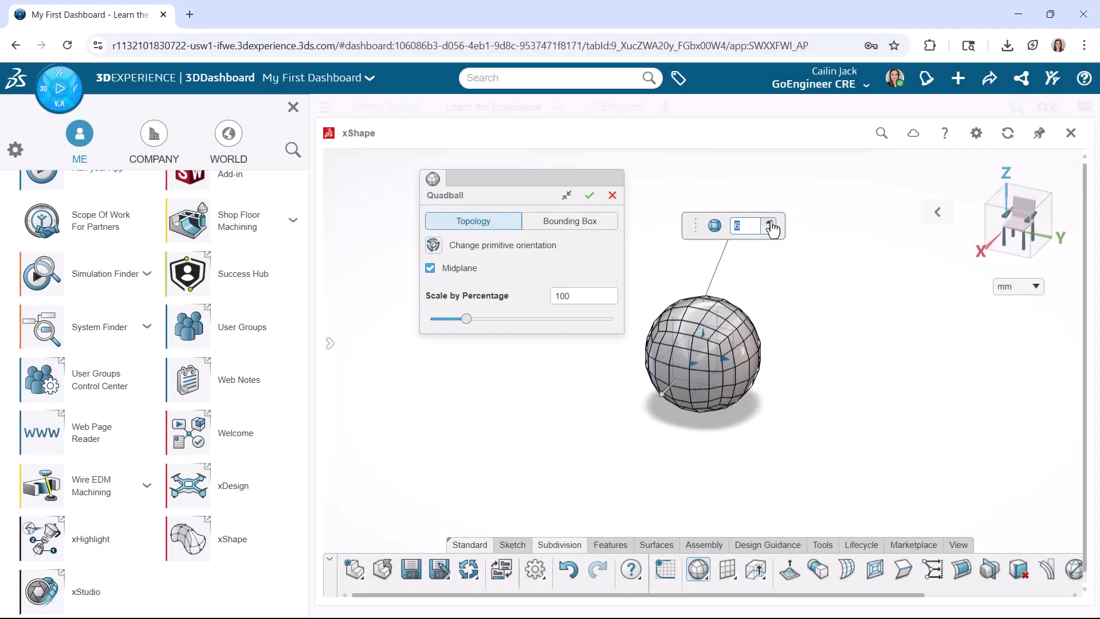
- Select the ISO 4017 - M12 x 35-N part in the Toolbox and Part Supply space
{"action": "left_click", "coordinate": [589, 196]}
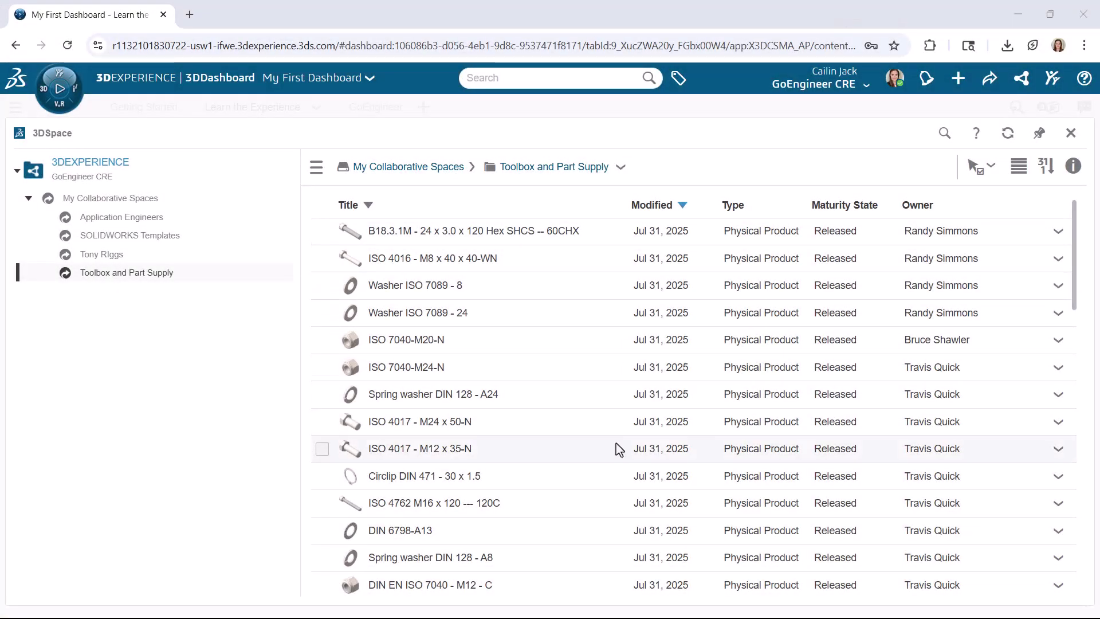
{"action": "left_click", "coordinate": [613, 455]}
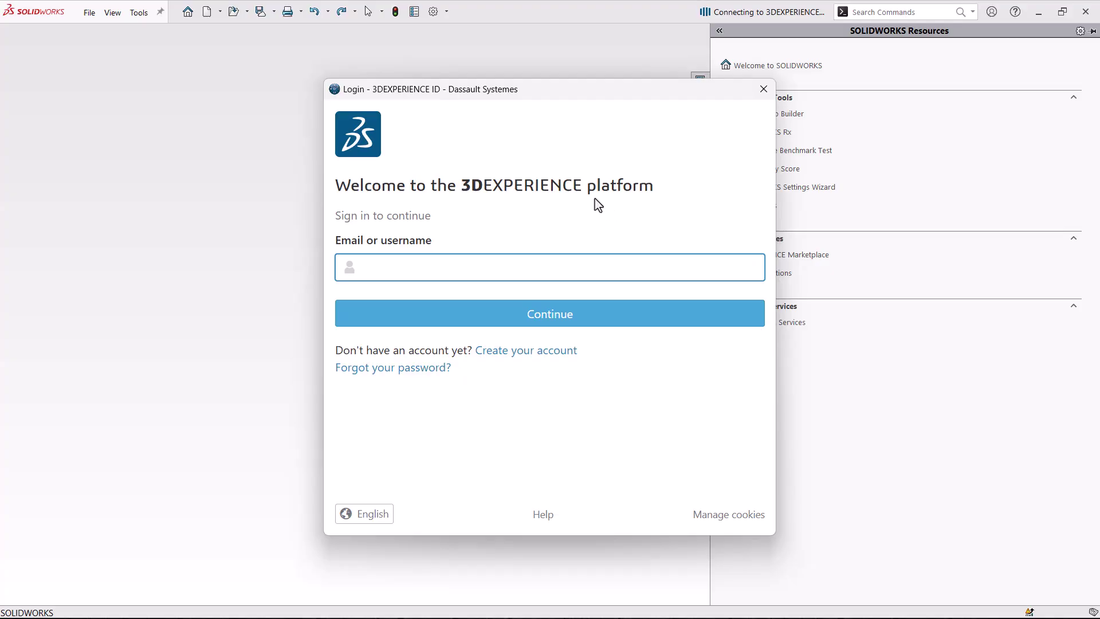
{"action": "type", "text": "@go"}
{"action": "type", "text": "engineer.com"}
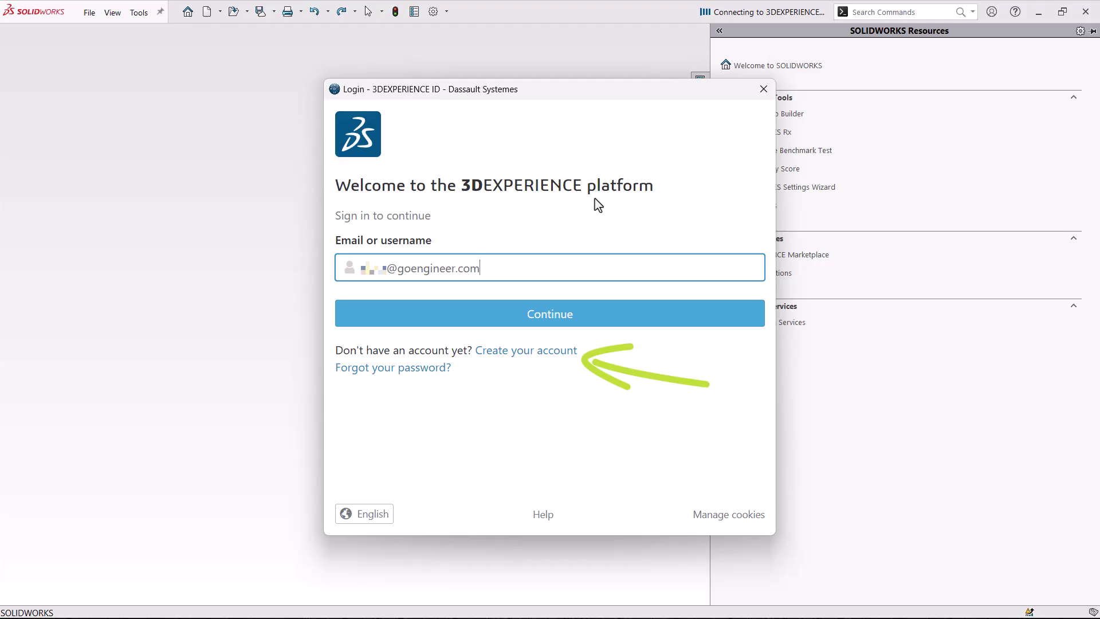
- Continue from the email entry to the password step of the 3DEXPERIENCE ID login
{"action": "left_click", "coordinate": [551, 316]}
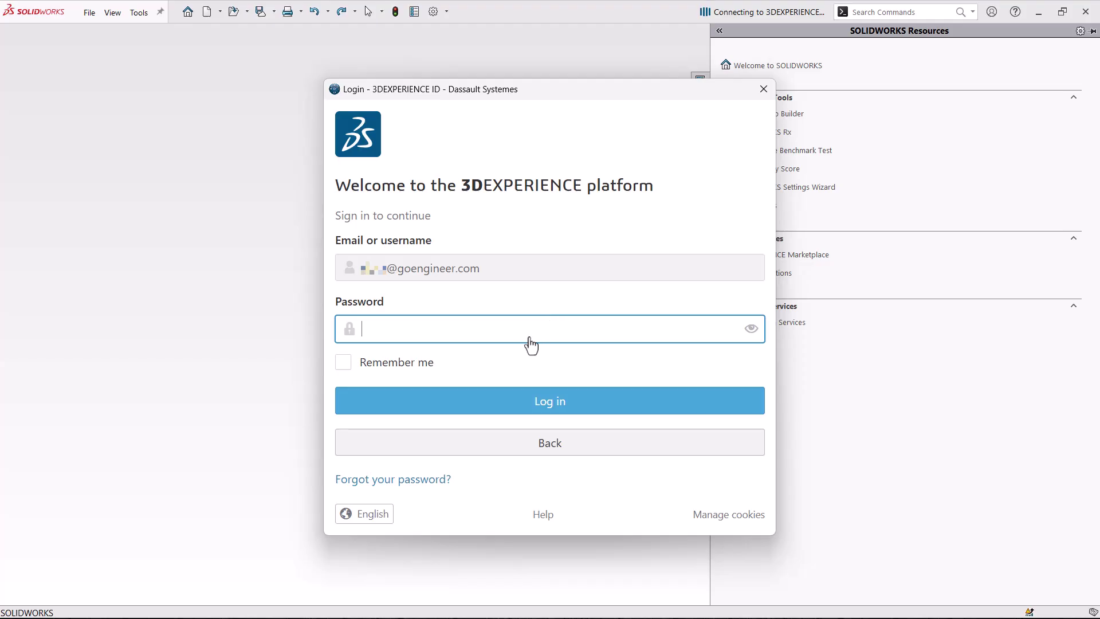
{"action": "type", "text": "**************"}
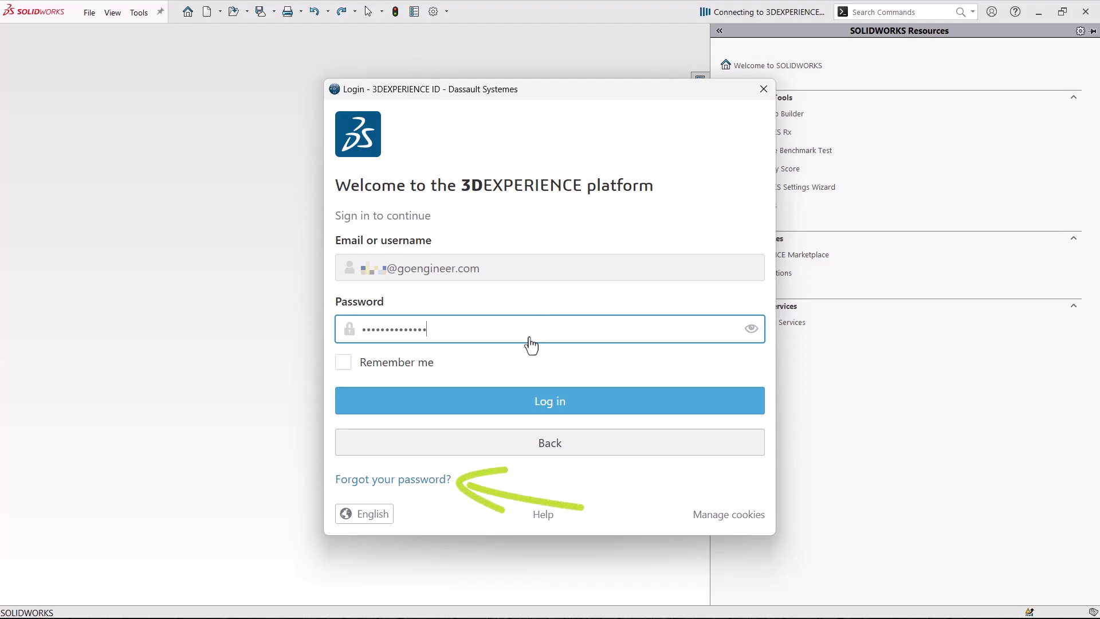
{"action": "type", "text": "**"}
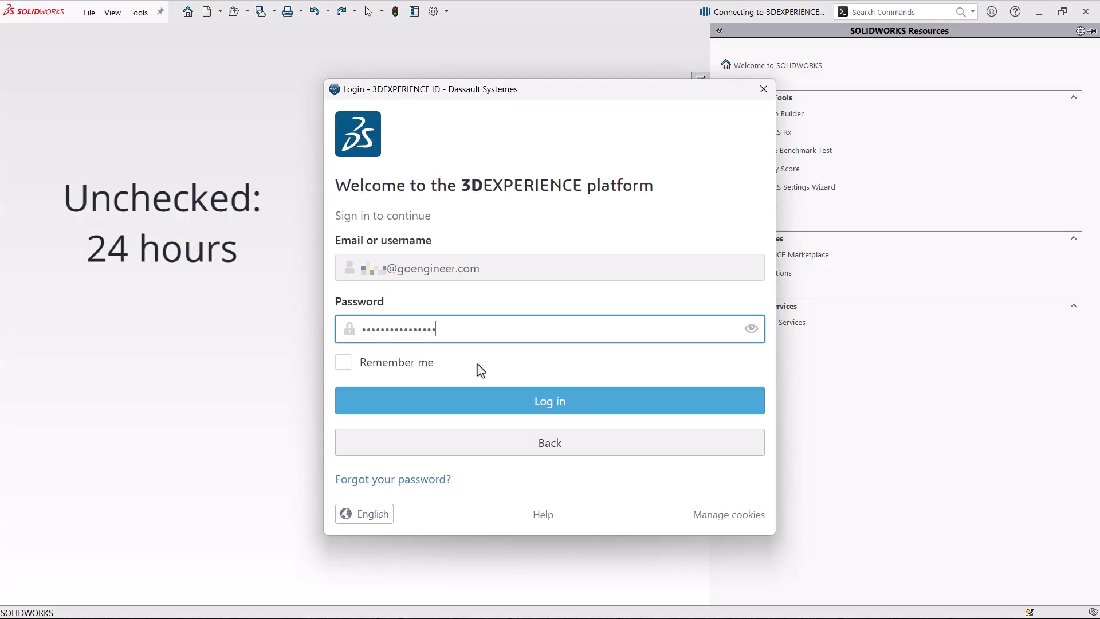
- Enable Remember me for a seven-day session and log in to 3DEXPERIENCE
{"action": "left_click", "coordinate": [343, 362]}
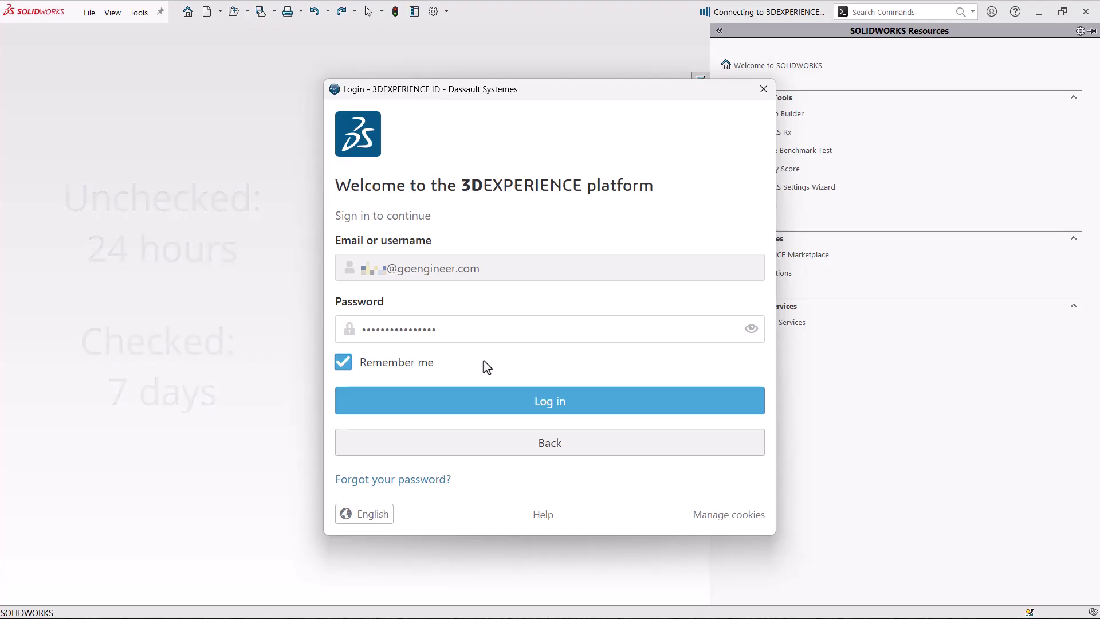
{"action": "left_click", "coordinate": [612, 413]}
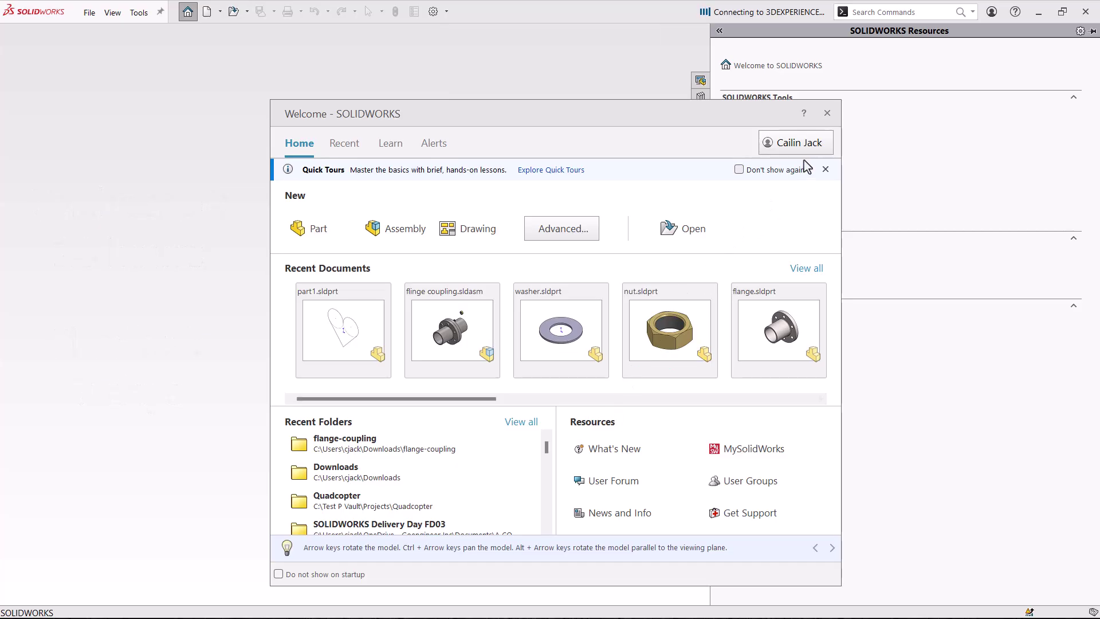
- Review the account's logout option and close the Welcome dialog without logging out
{"action": "left_click", "coordinate": [808, 146]}
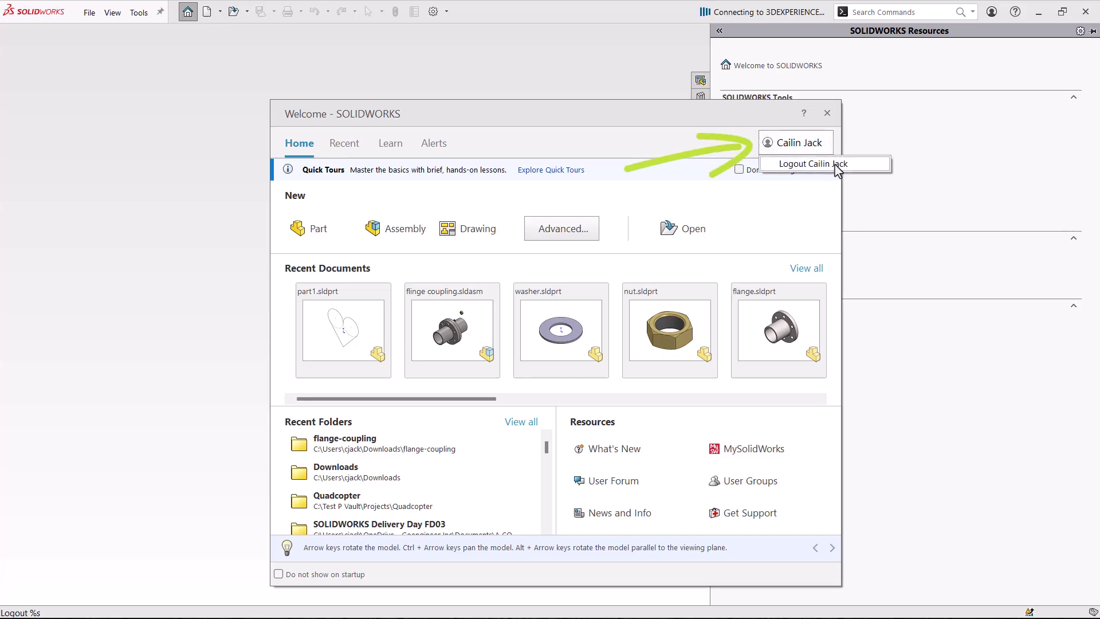
{"action": "left_click", "coordinate": [827, 113]}
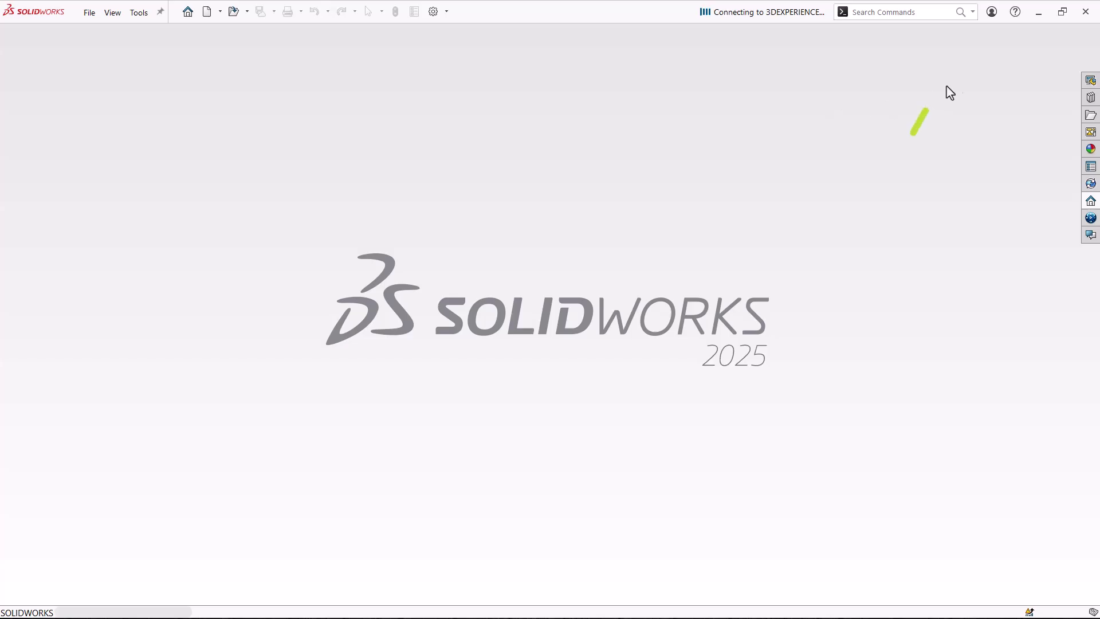
{"action": "left_click", "coordinate": [992, 16]}
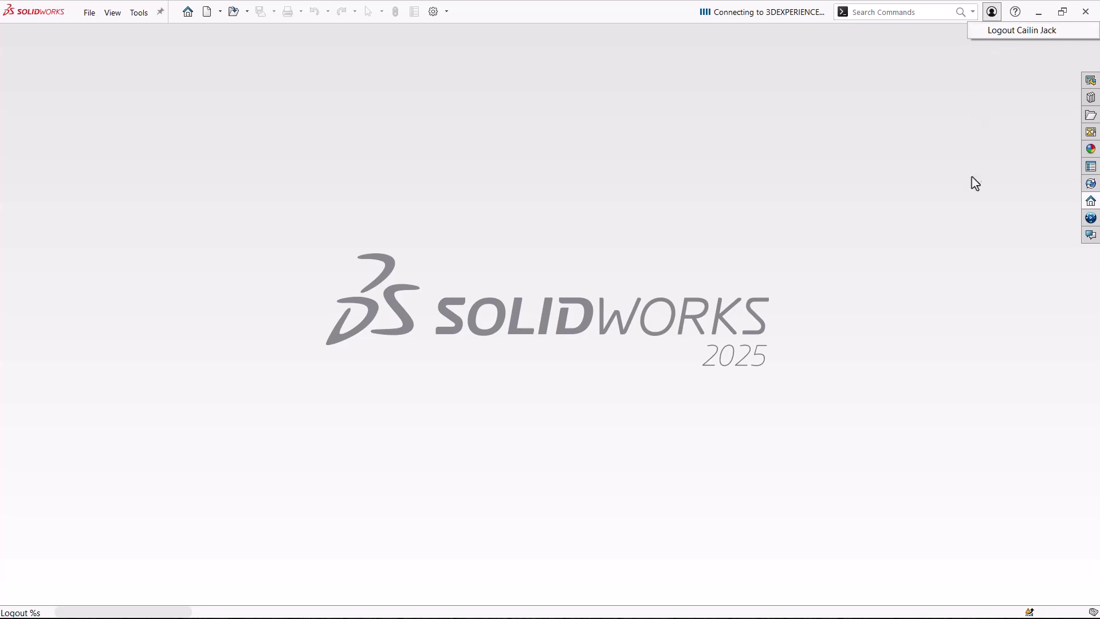
{"action": "left_click", "coordinate": [1050, 239]}
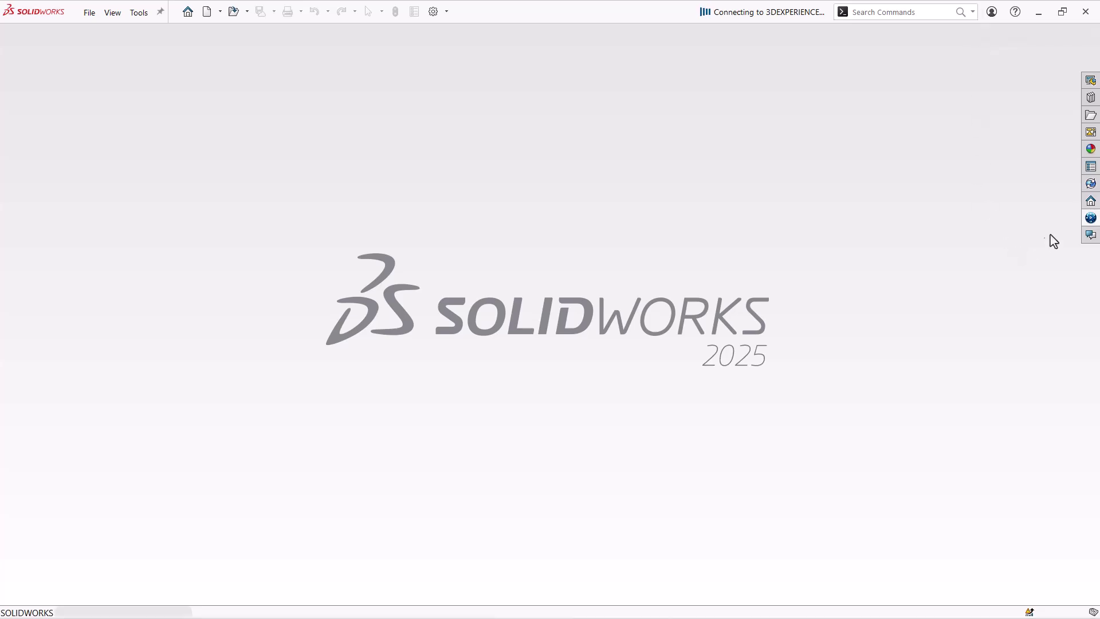
- Widen the 3DEXPERIENCE task pane and reach Profile from its main menu
{"action": "left_click", "coordinate": [1091, 217]}
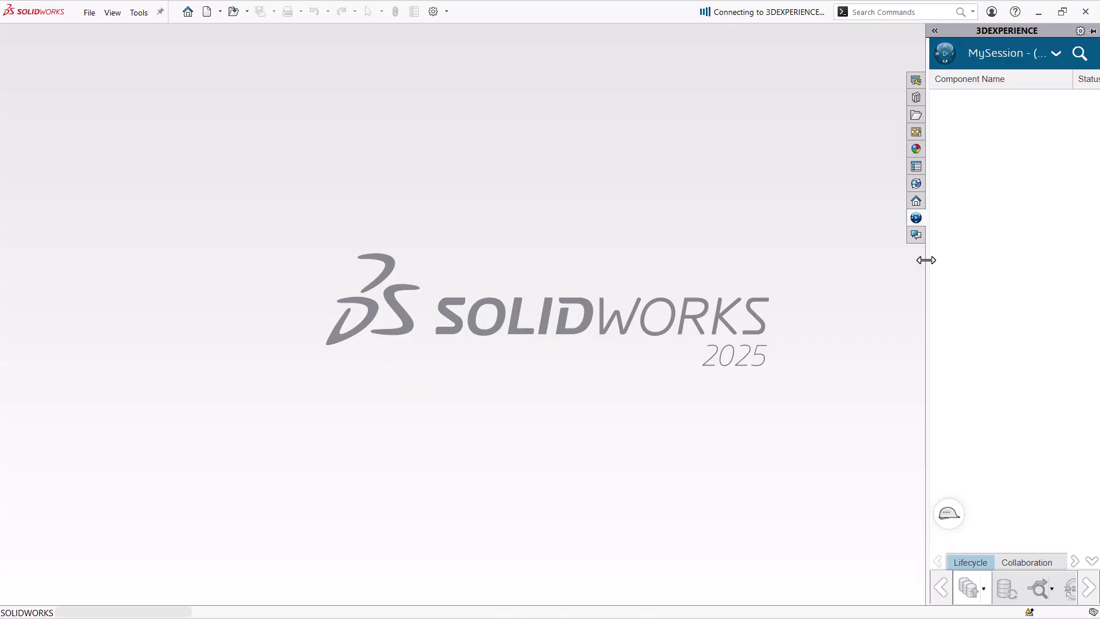
{"action": "left_click_drag", "start_coordinate": [926, 259], "coordinate": [714, 265]}
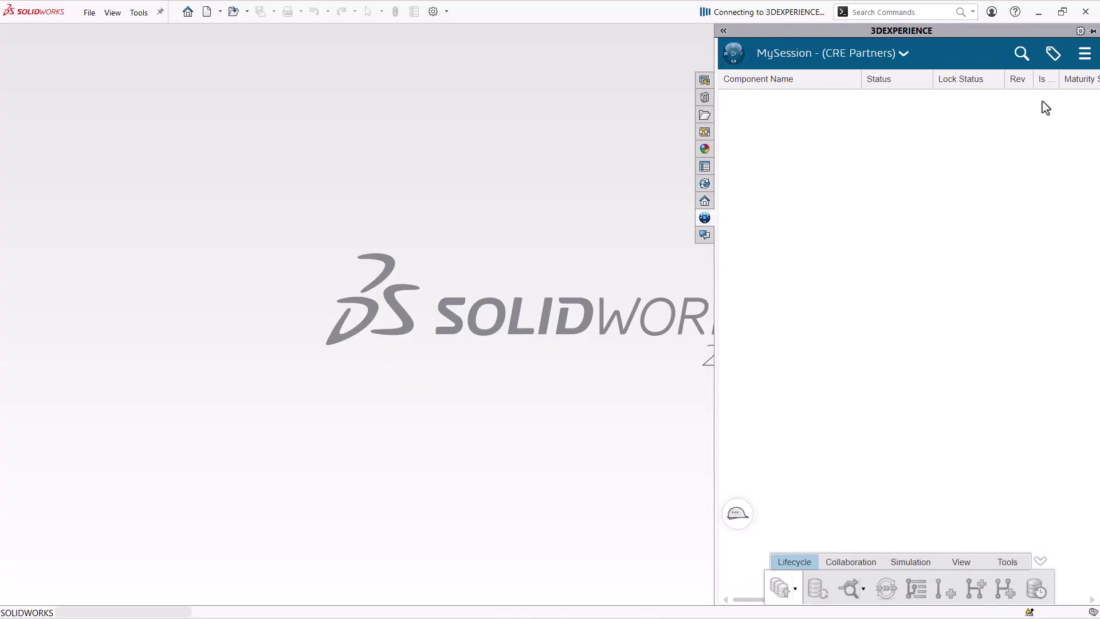
{"action": "left_click", "coordinate": [1084, 53]}
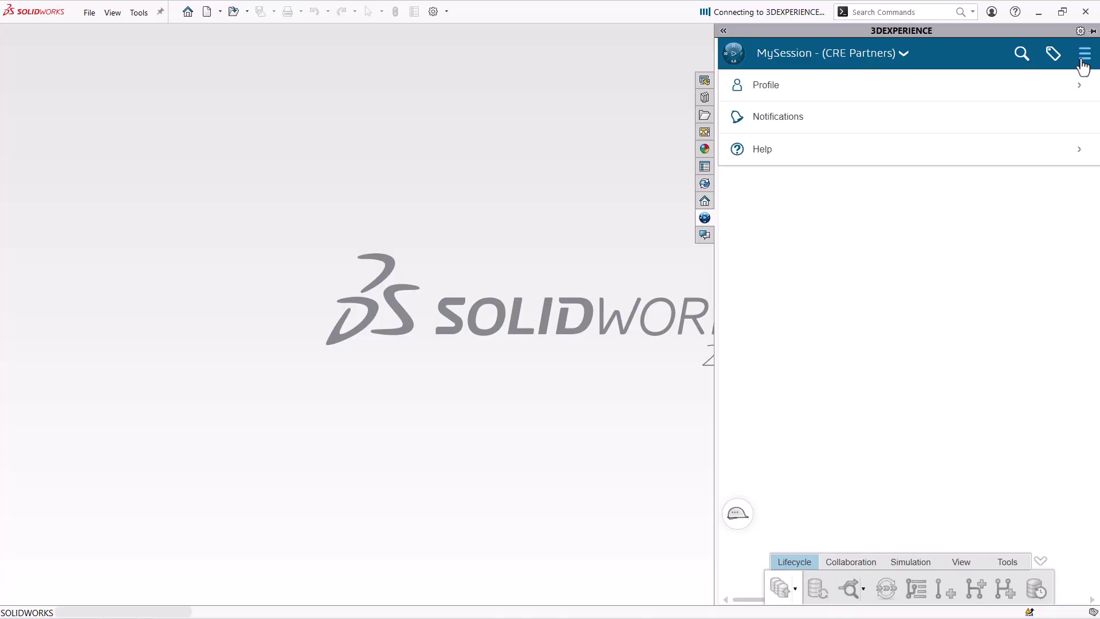
{"action": "left_click", "coordinate": [982, 100]}
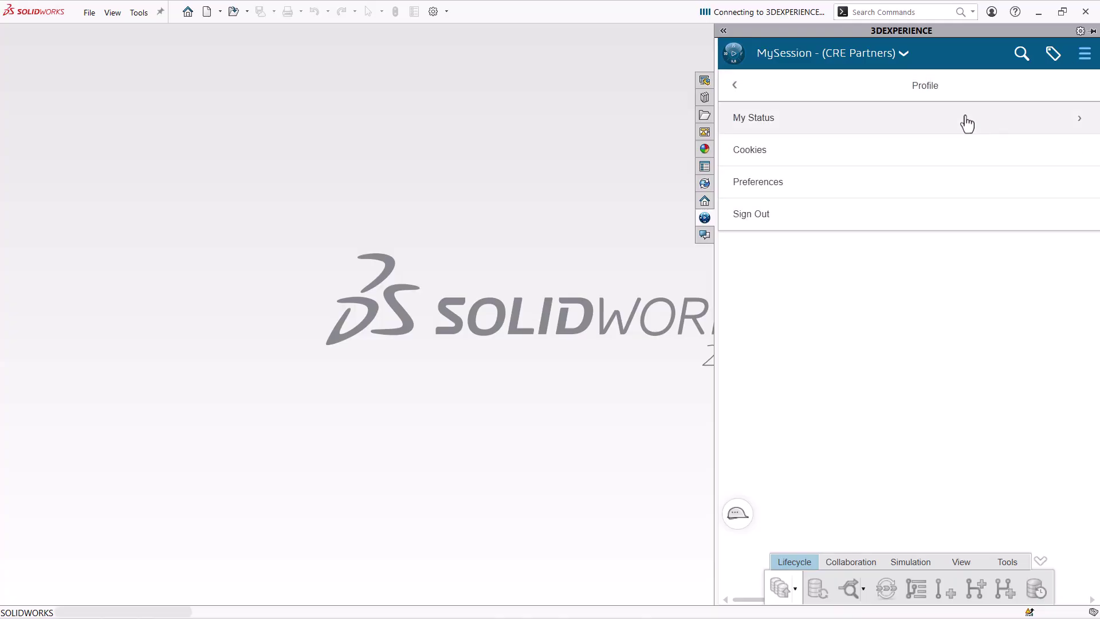
- Sign out of 3DEXPERIENCE and dismiss the renewed login dialog without signing in
{"action": "left_click", "coordinate": [891, 225]}
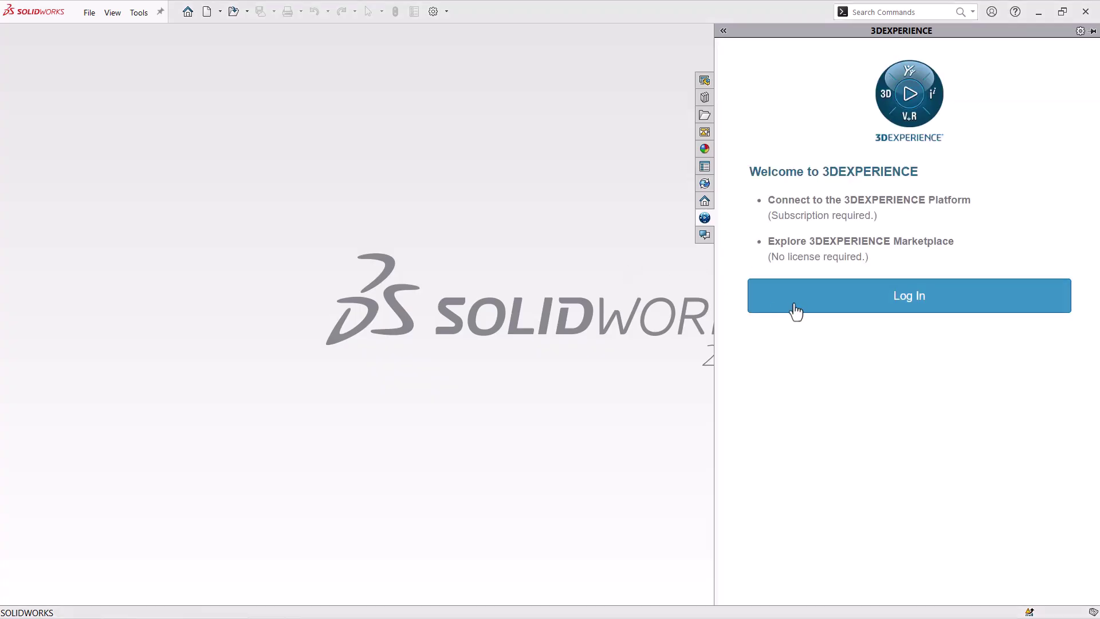
{"action": "left_click", "coordinate": [794, 310]}
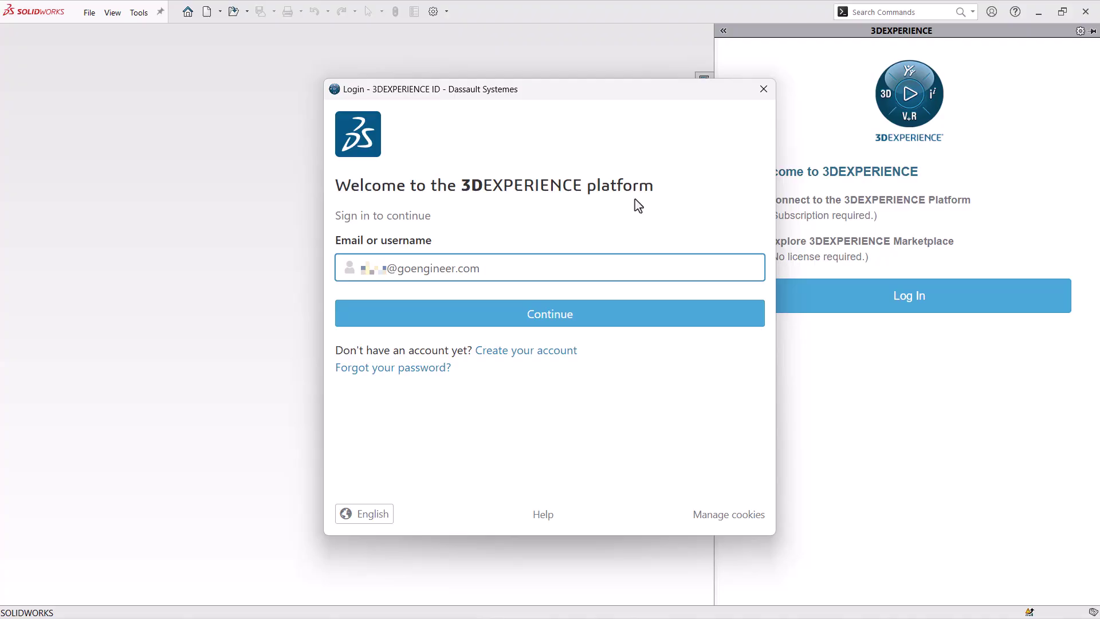
{"action": "left_click", "coordinate": [770, 91]}
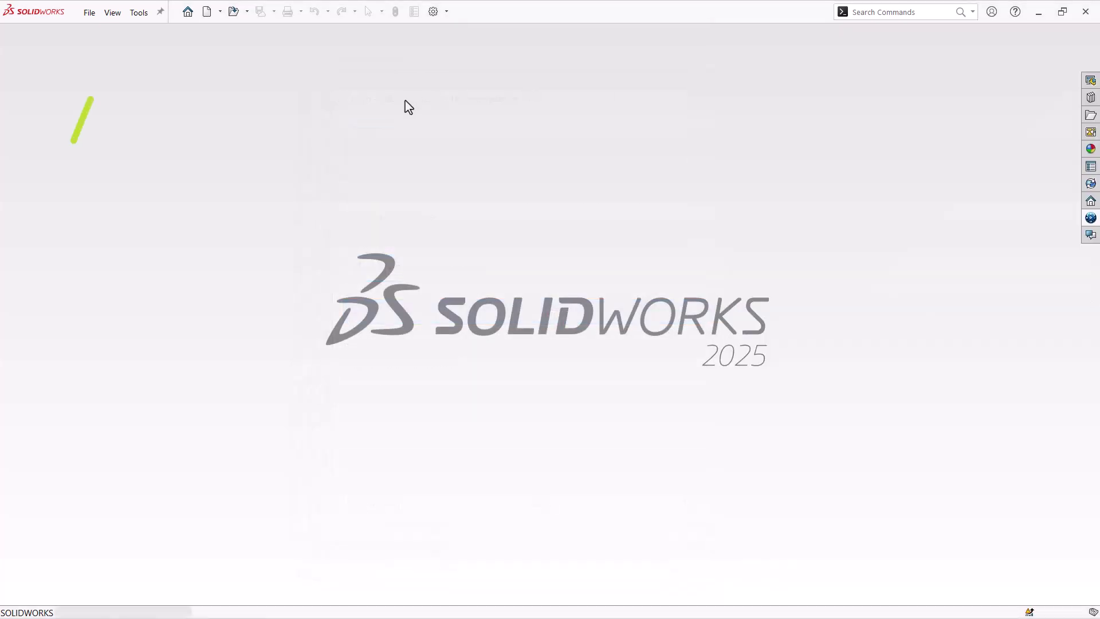
- In Tools > Add-Ins, set the 3DEXPERIENCE add-in to load at Start Up and confirm
{"action": "left_click", "coordinate": [137, 14]}
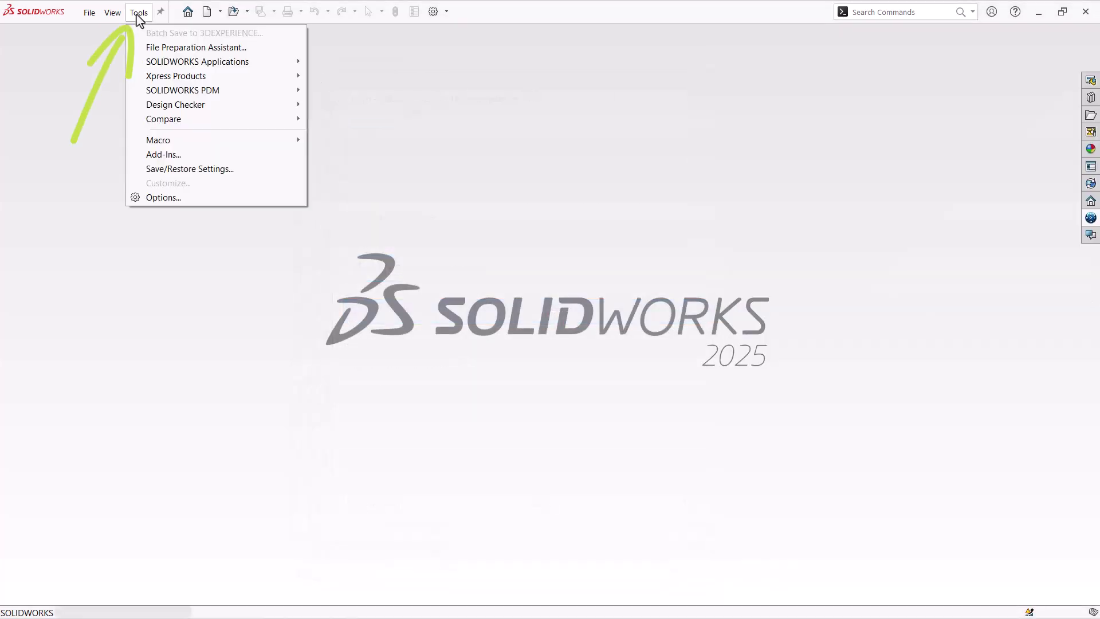
{"action": "left_click", "coordinate": [257, 160]}
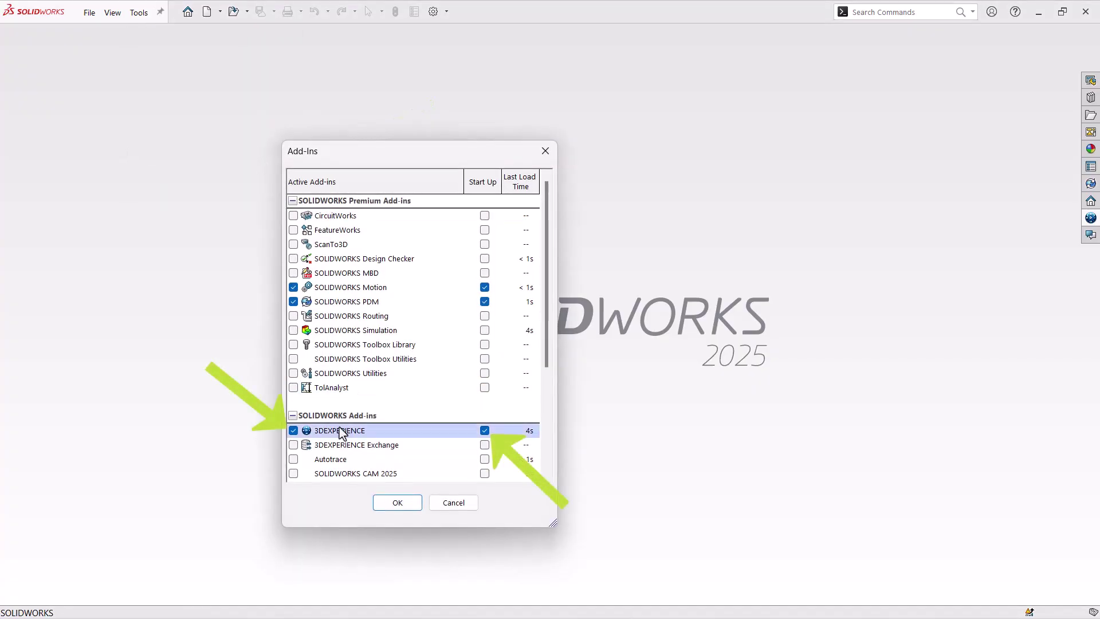
{"action": "mouse_move", "coordinate": [378, 436]}
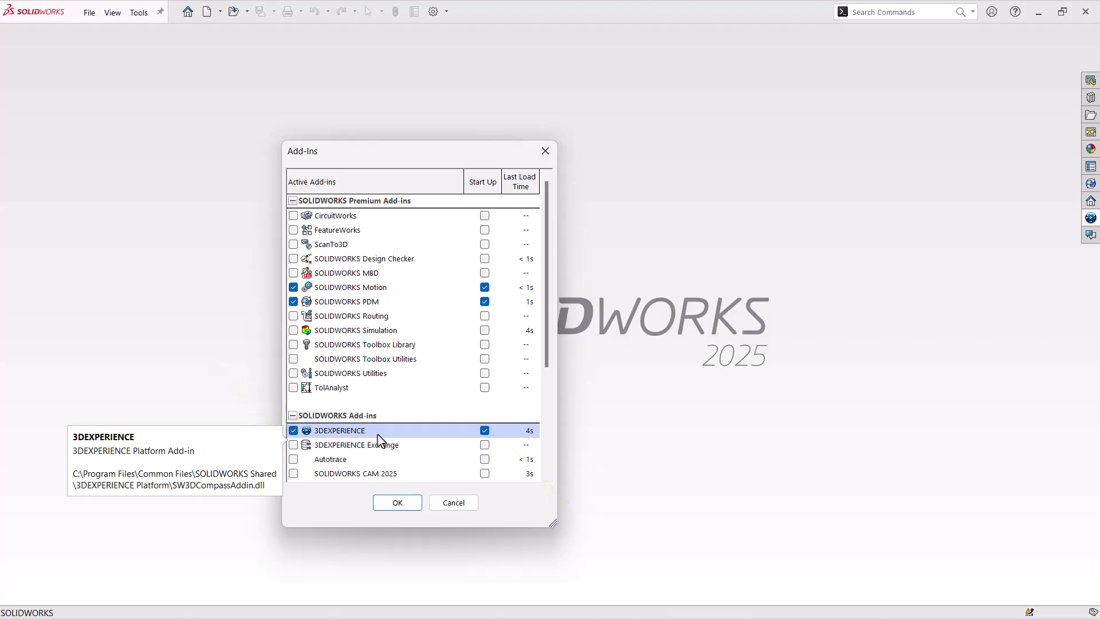
{"action": "left_click", "coordinate": [404, 505]}
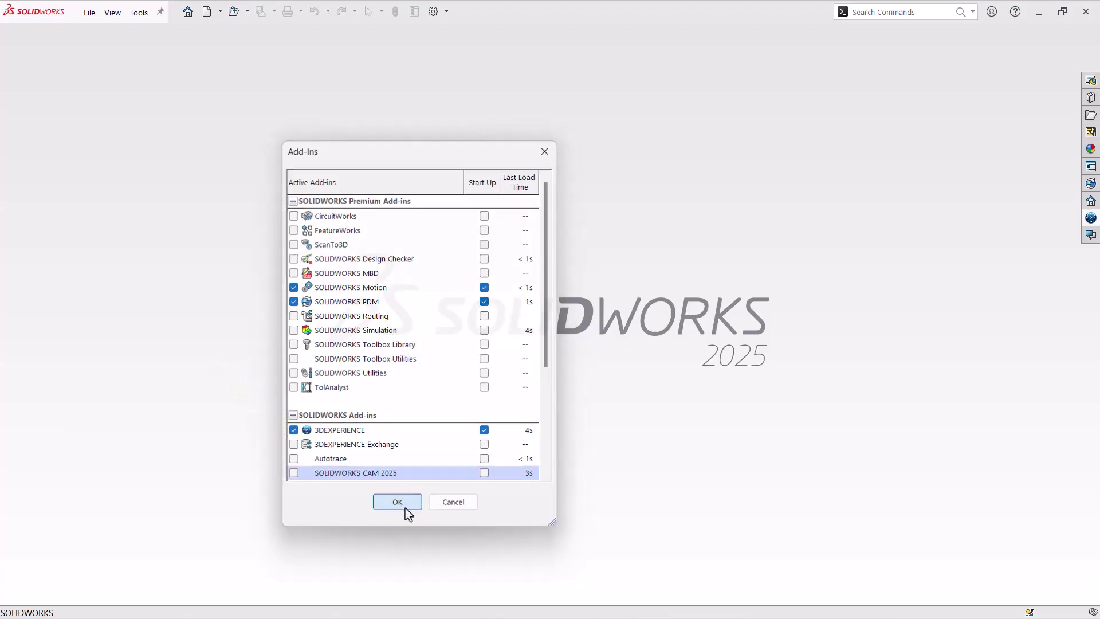